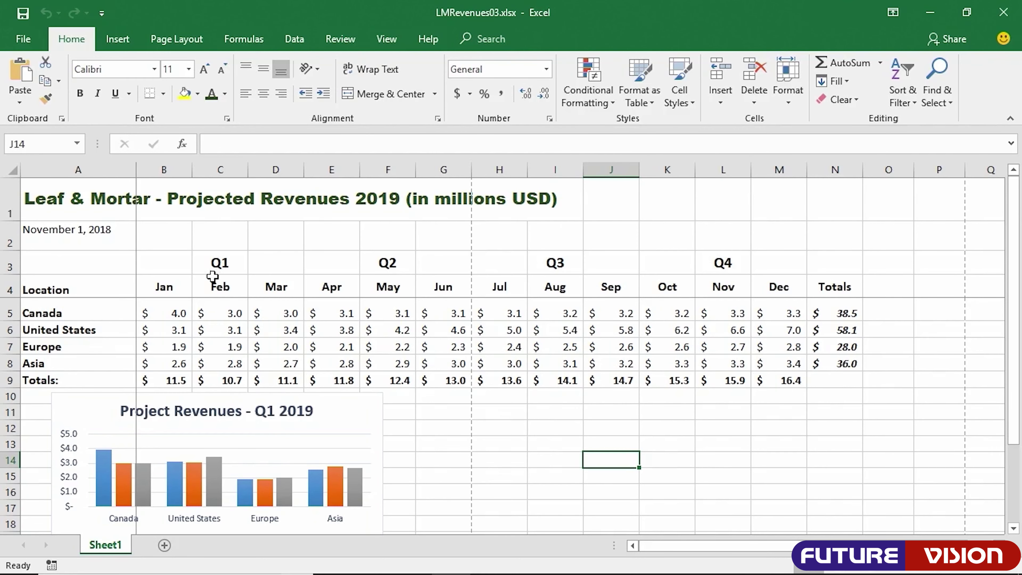
# Open the revenue sheet's print preview and page back and forth between its two pages.
pyautogui.click(19, 39)
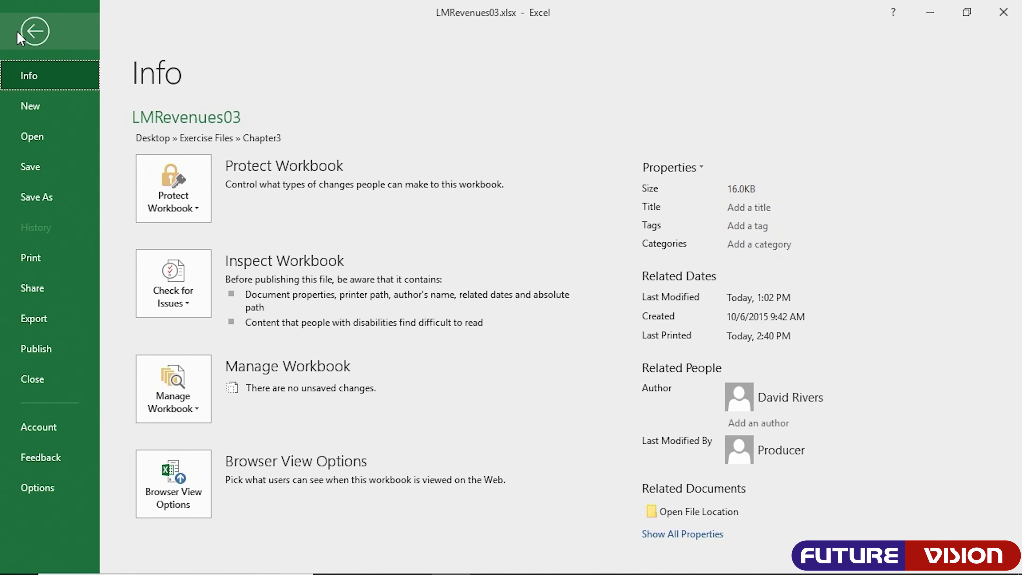
pyautogui.click(29, 258)
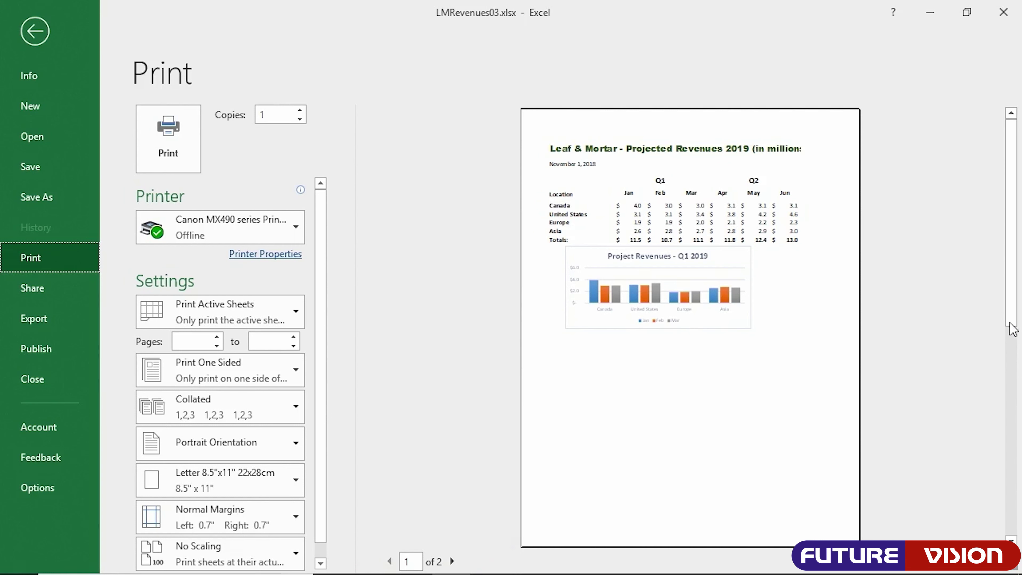
pyautogui.click(1013, 439)
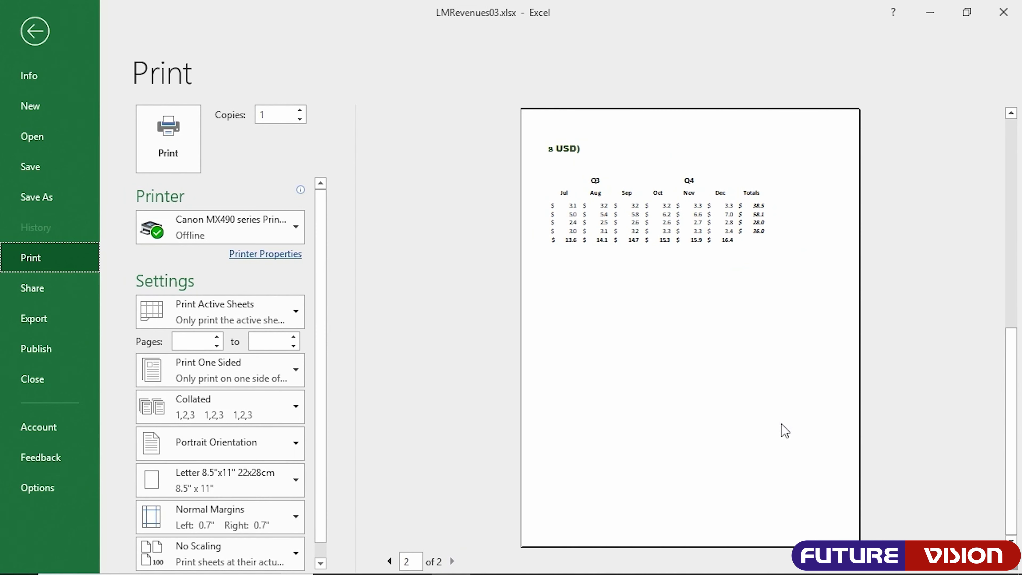
pyautogui.click(390, 561)
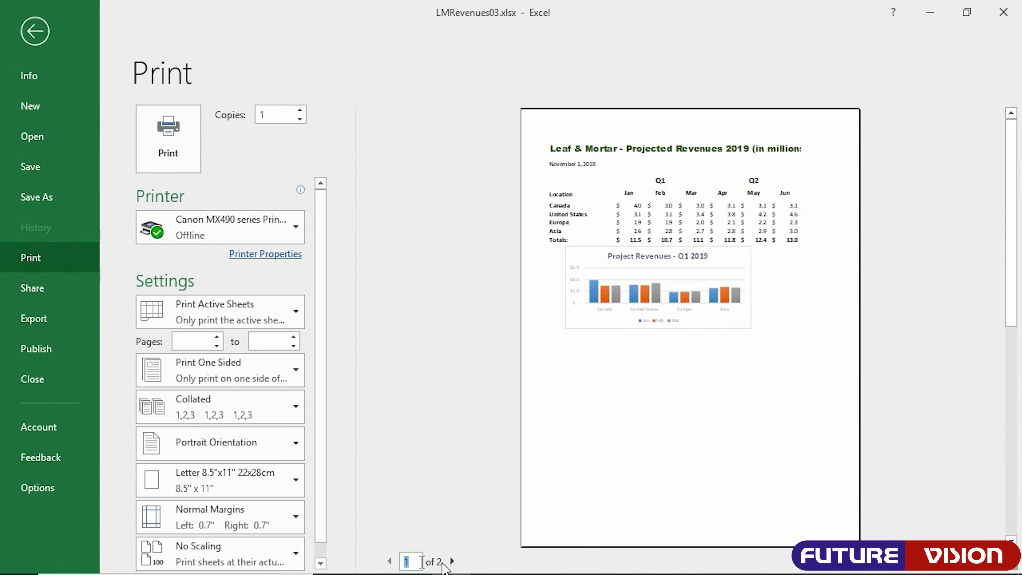
pyautogui.click(453, 562)
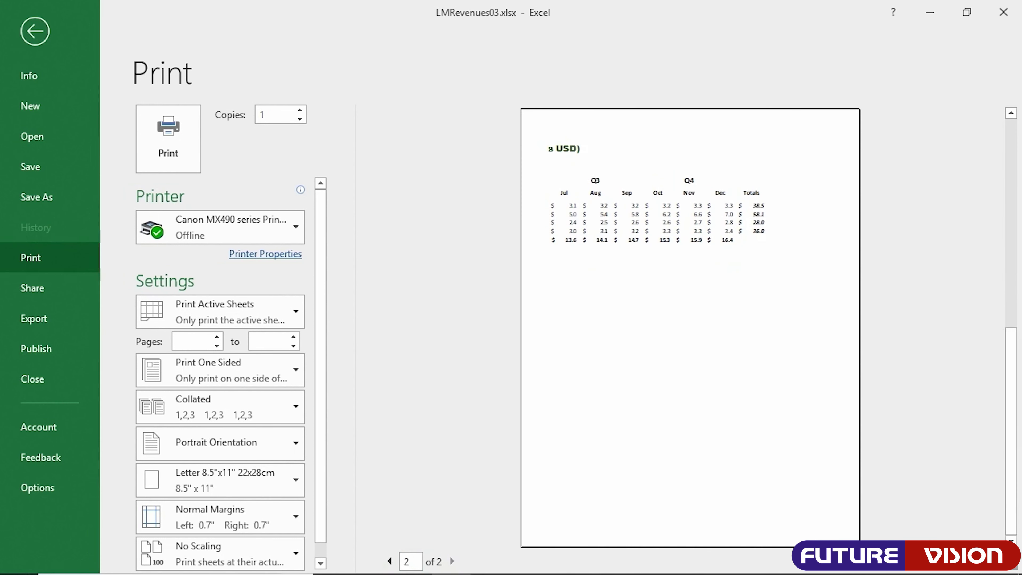
pyautogui.click(389, 562)
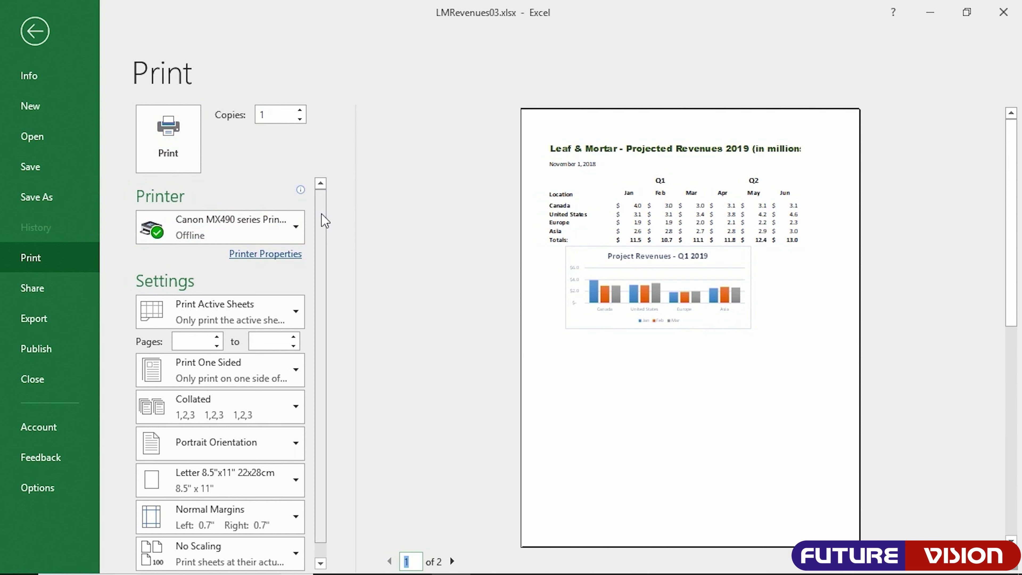
pyautogui.click(299, 313)
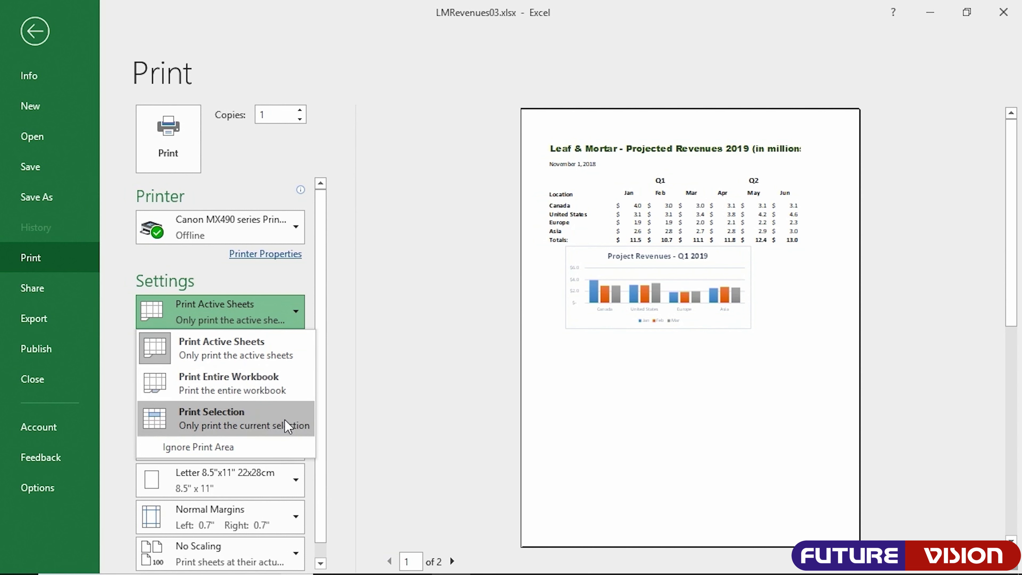
pyautogui.click(257, 347)
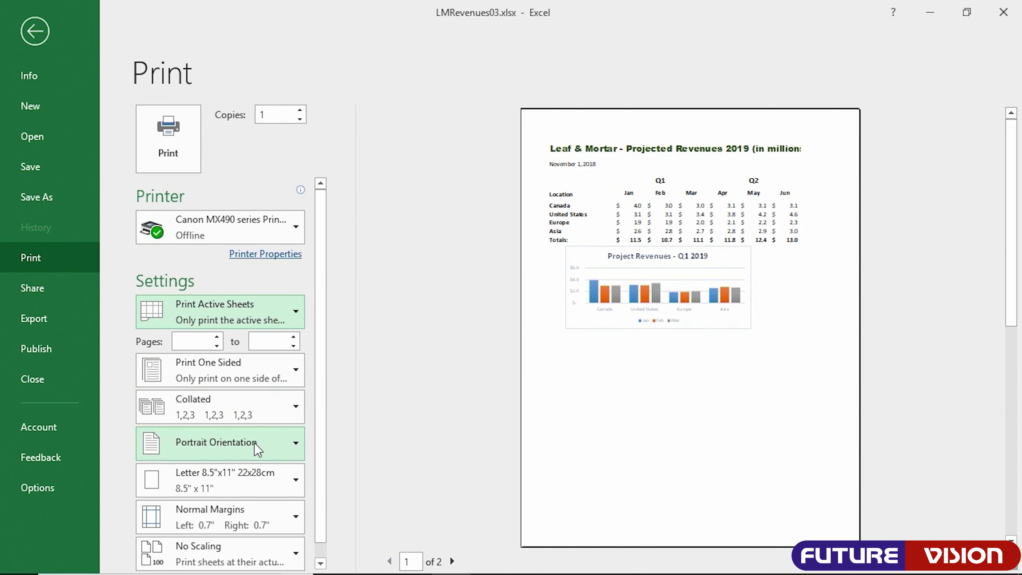
# Set the printout to Landscape orientation and review preview pages 1 and 2.
pyautogui.click(278, 448)
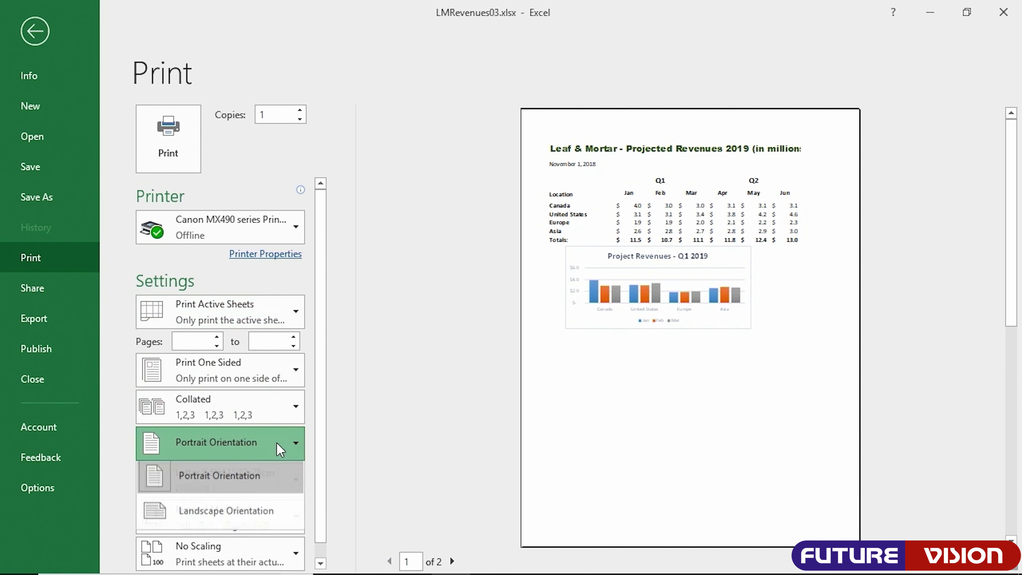
pyautogui.click(269, 519)
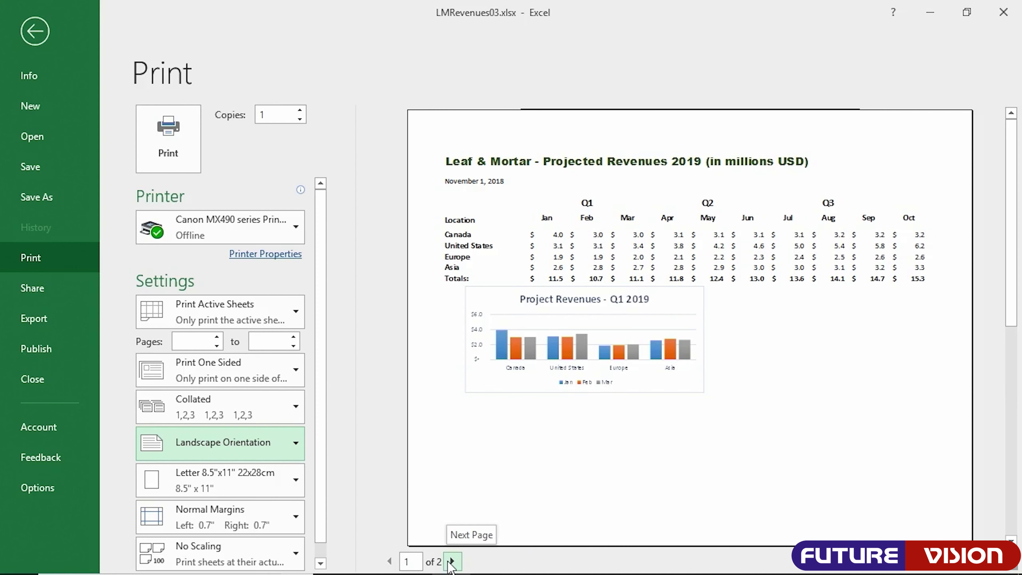
pyautogui.click(451, 562)
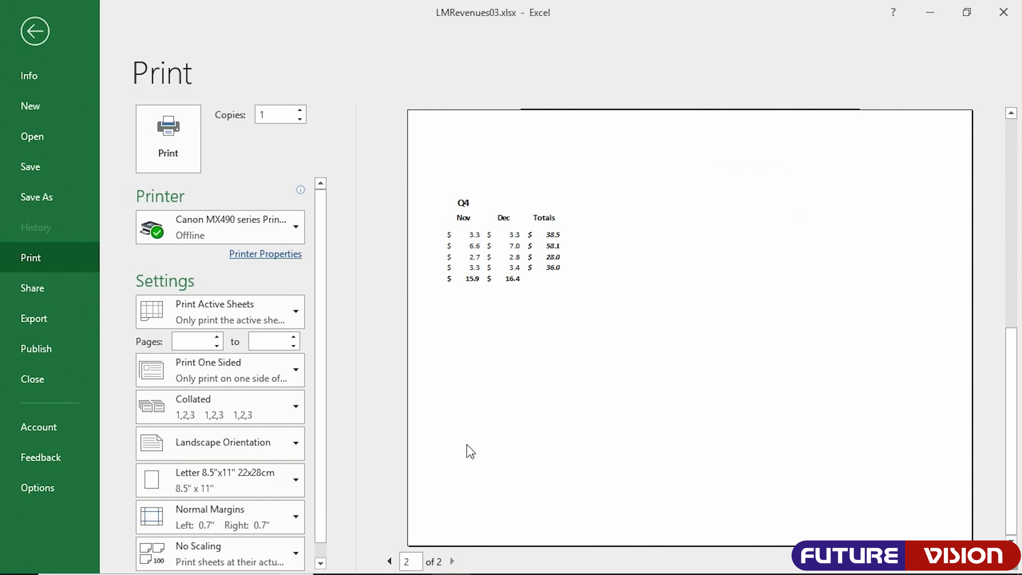
pyautogui.click(390, 561)
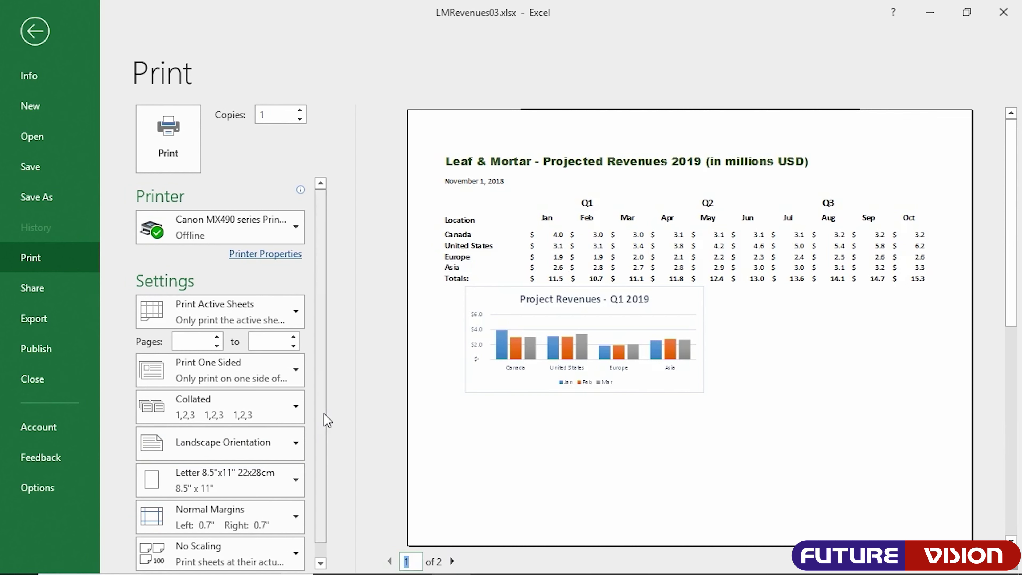
pyautogui.moveTo(324, 413); pyautogui.dragTo(322, 445)
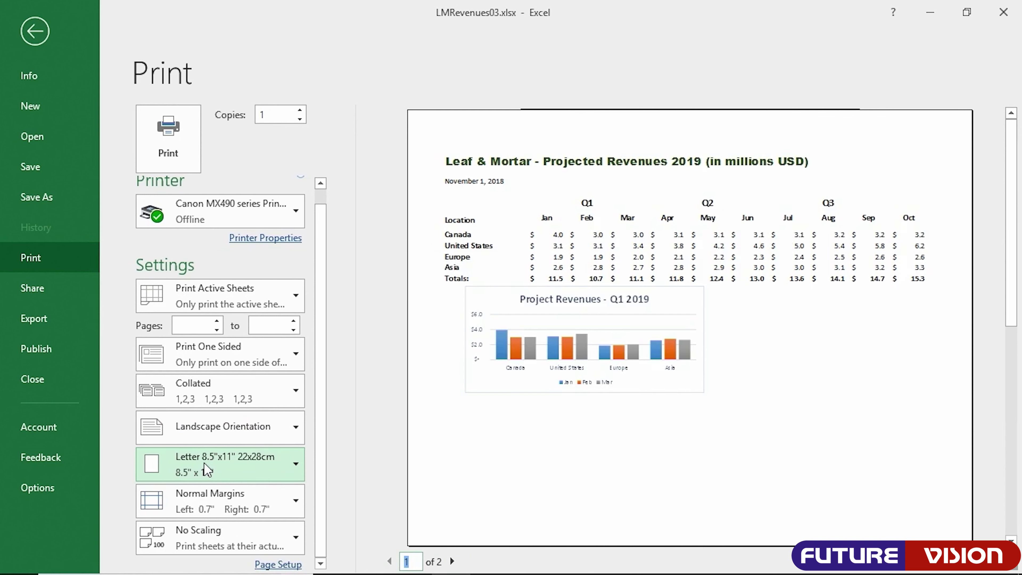
pyautogui.click(206, 469)
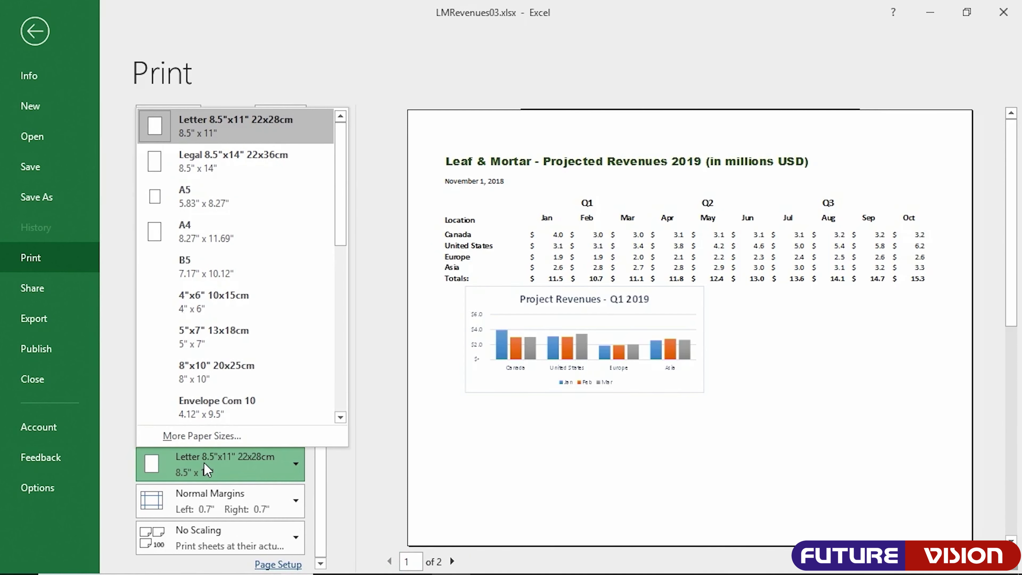
pyautogui.click(242, 159)
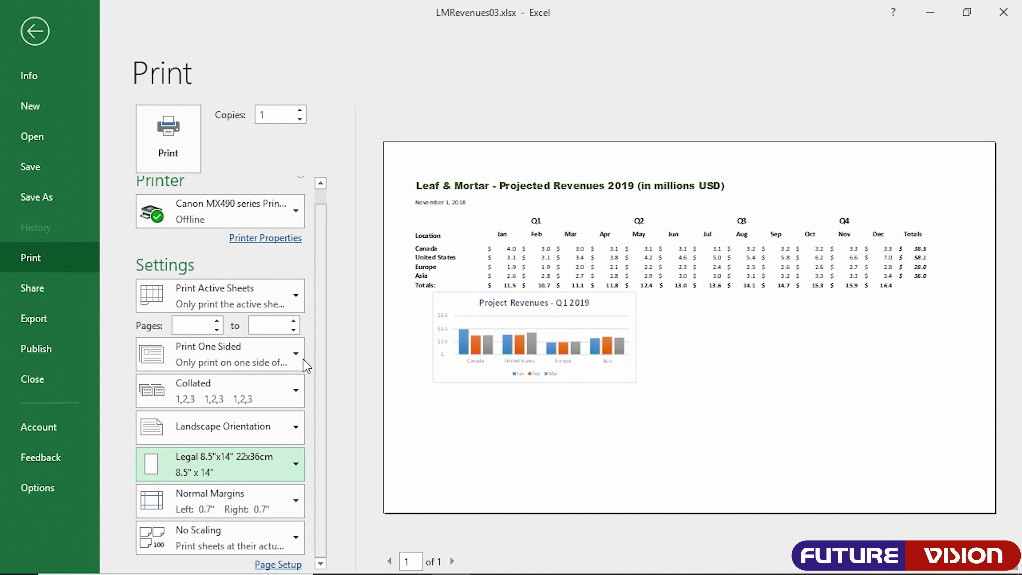
pyautogui.click(269, 471)
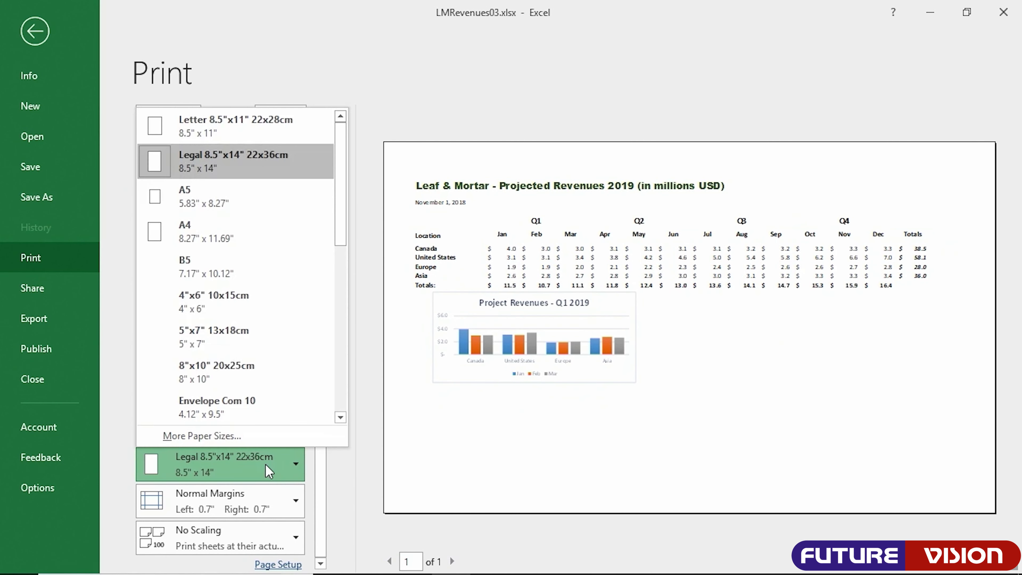
pyautogui.click(262, 137)
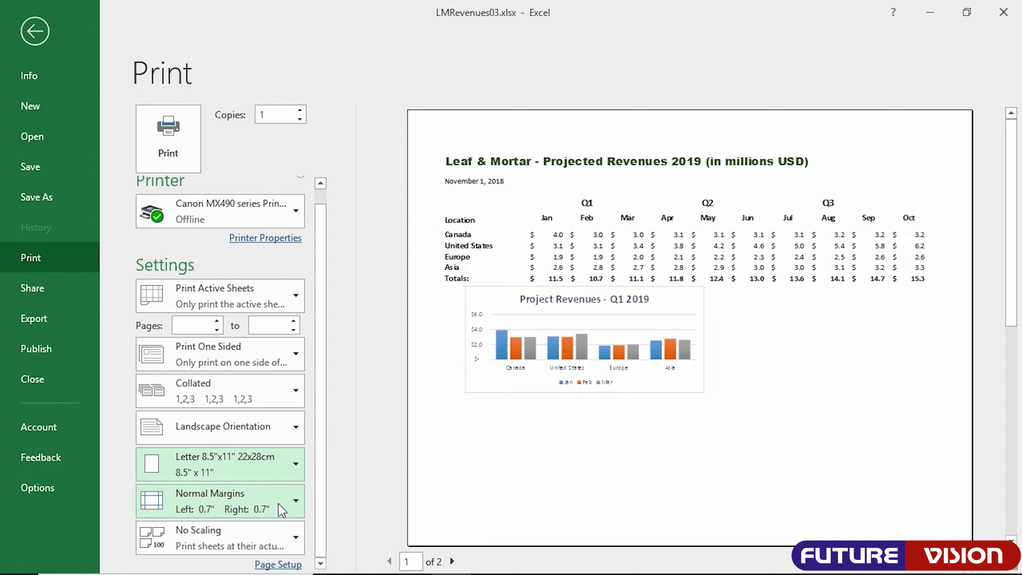
pyautogui.click(300, 505)
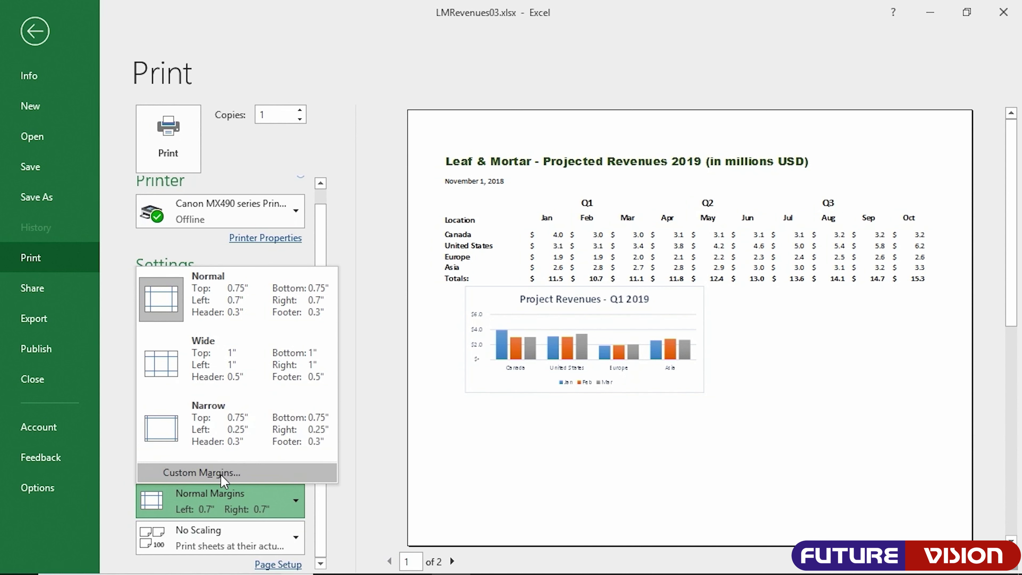
# Apply Narrow margins so the first landscape page extends through the Nov column.
pyautogui.click(168, 435)
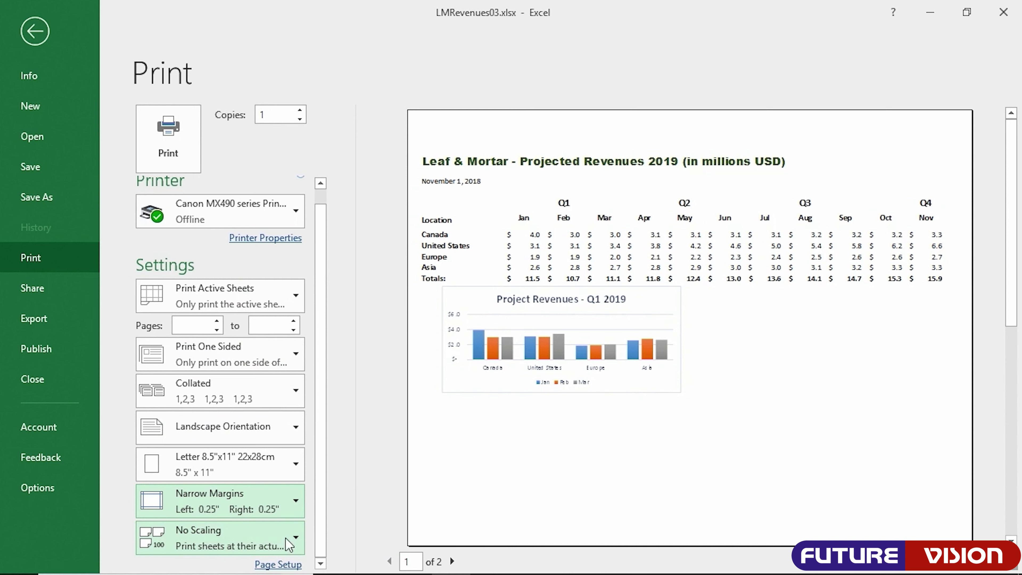
pyautogui.click(262, 546)
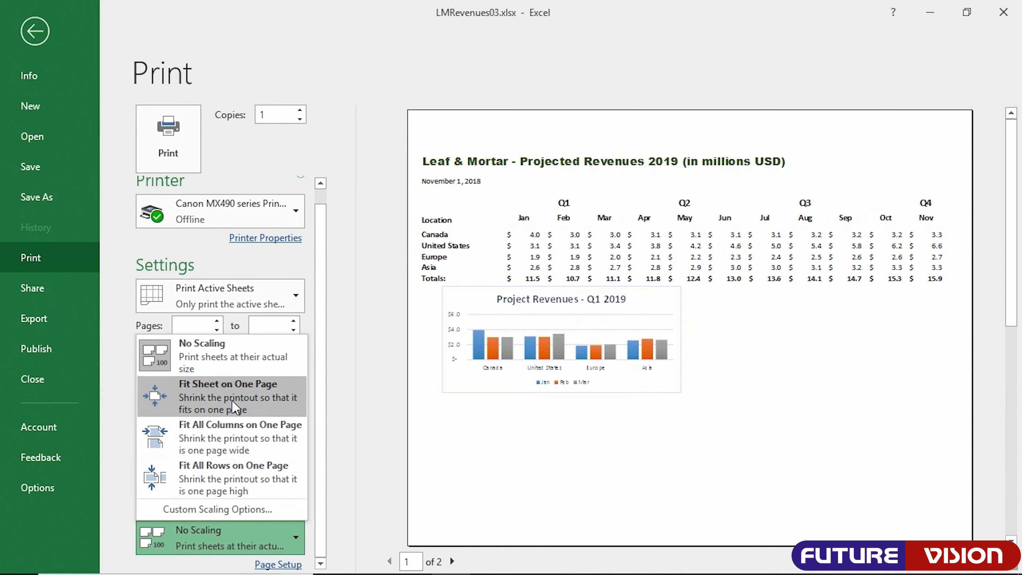
# Choose Fit Sheet on One Page scaling so Dec and Totals join page 1.
pyautogui.click(235, 407)
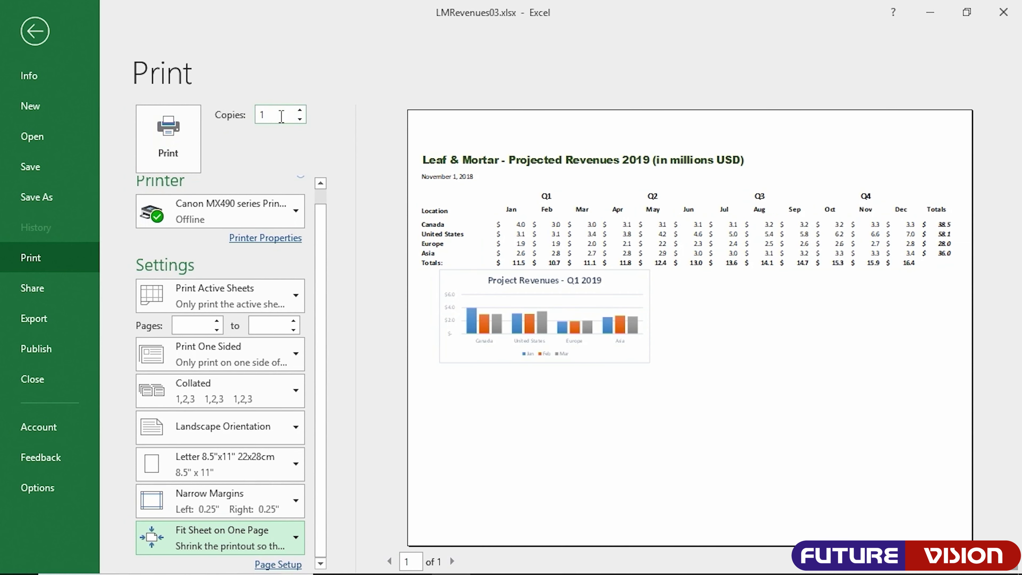
# Leave the one-page landscape Letter preview and return to the revenue worksheet.
pyautogui.click(37, 34)
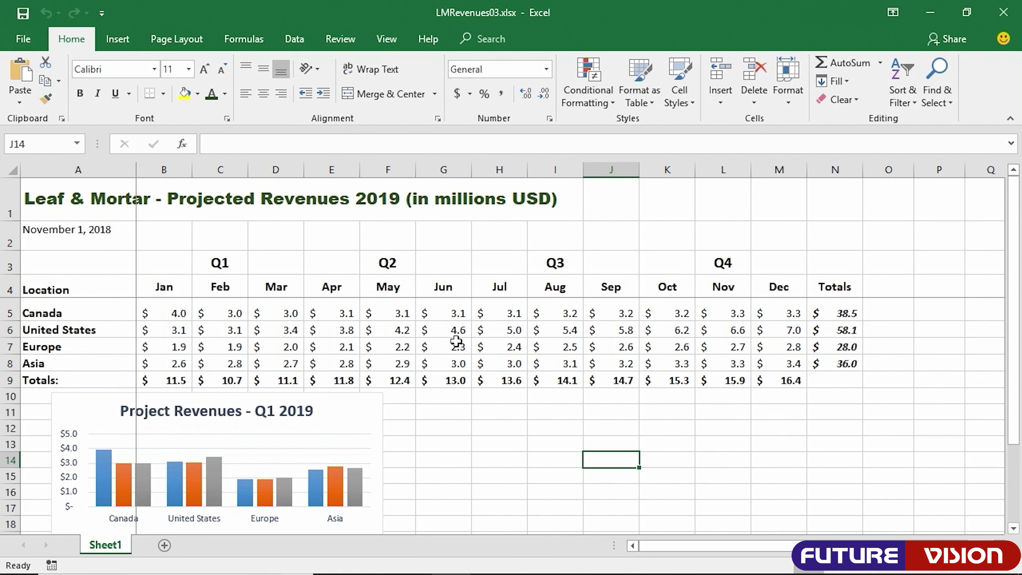